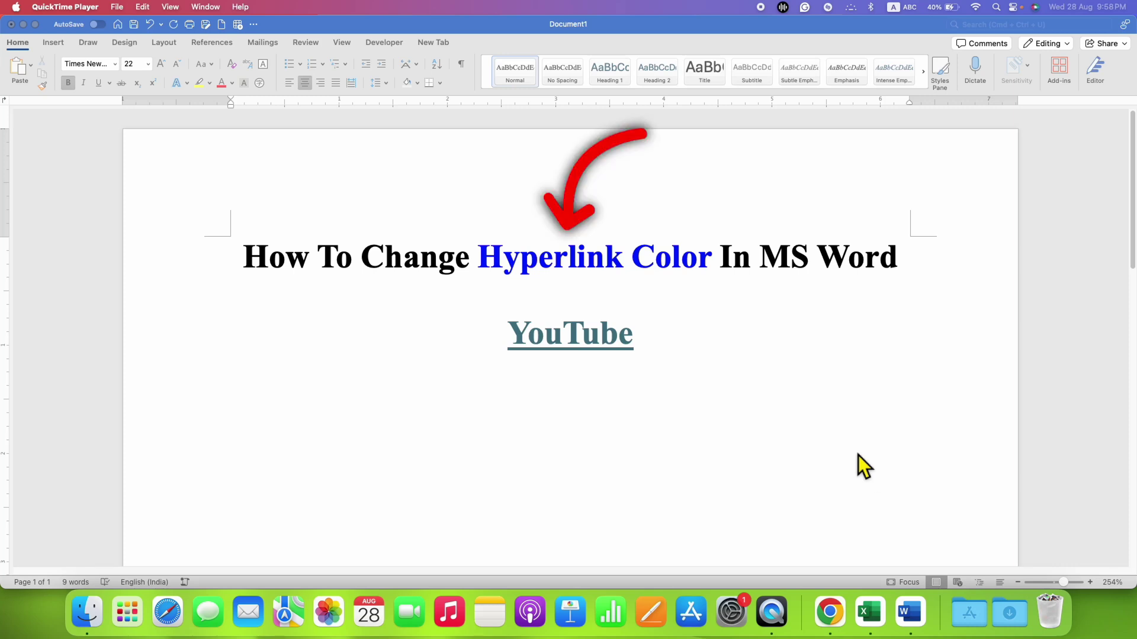
Focus the Word document window that contains the YouTube hyperlink.
left_click(686, 341)
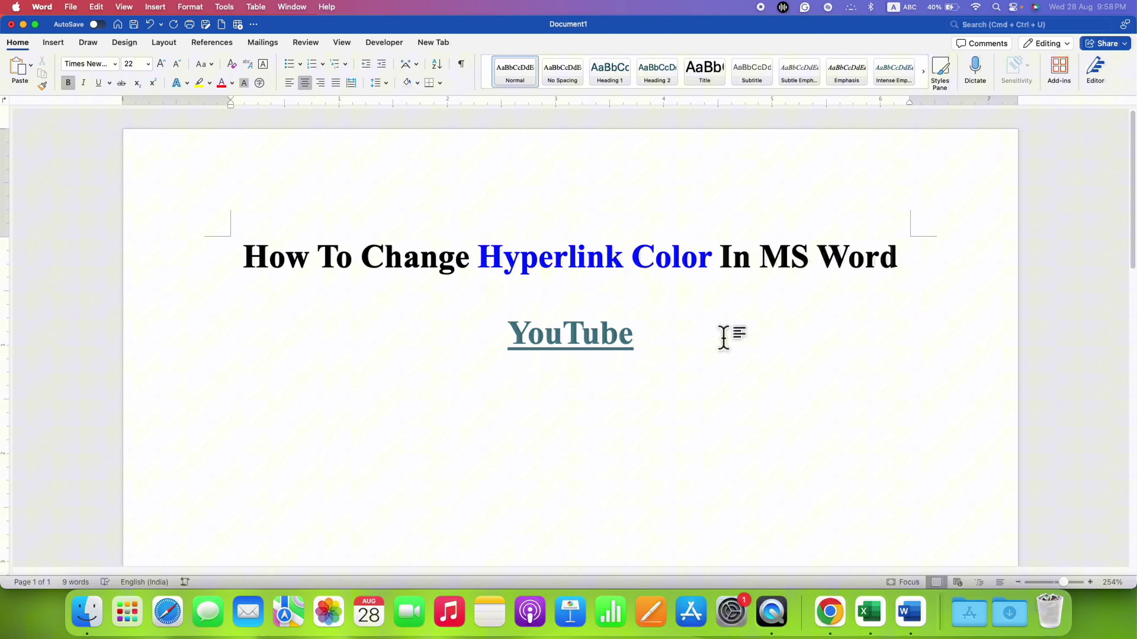
Set the YouTube link's font colour to blue in the Font dialog, then reselect the word.
double_click(591, 335)
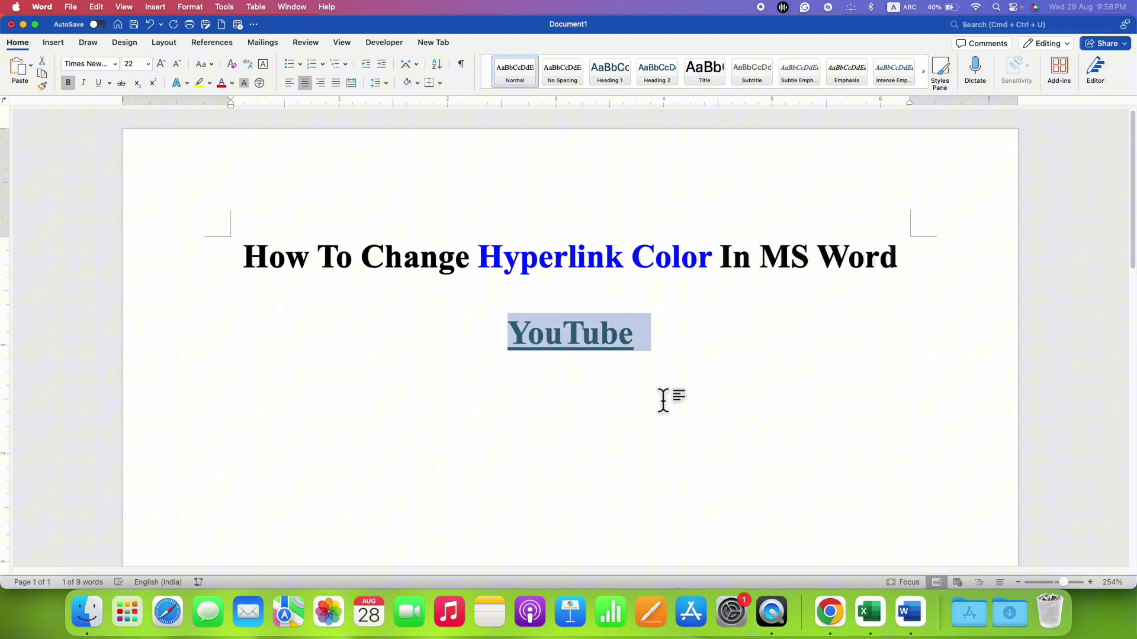
right_click(613, 351)
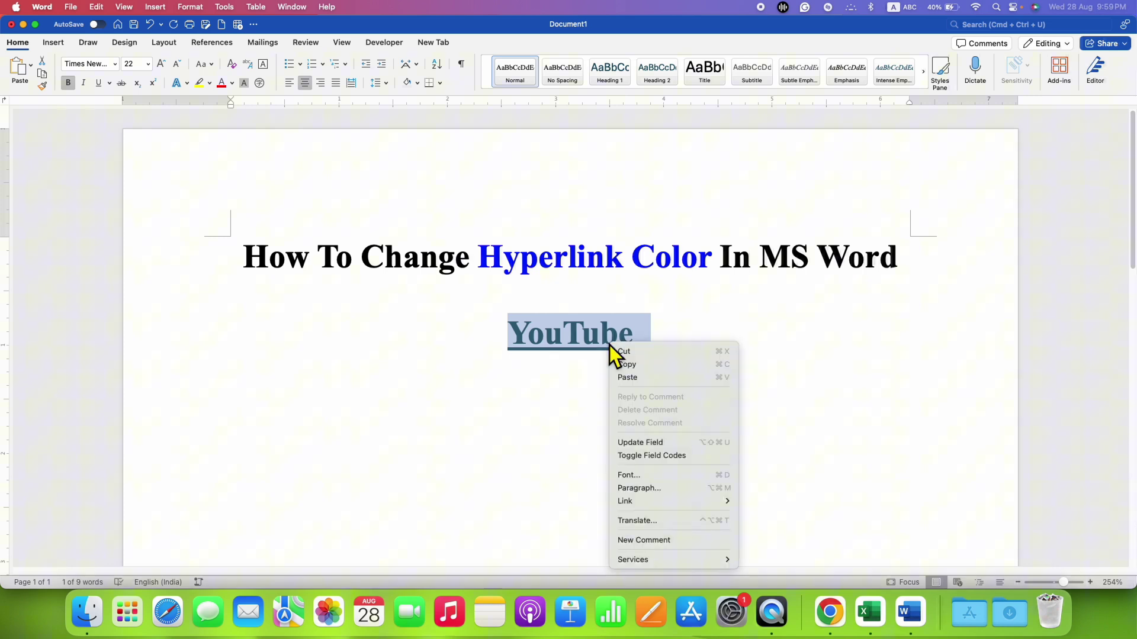
left_click(699, 482)
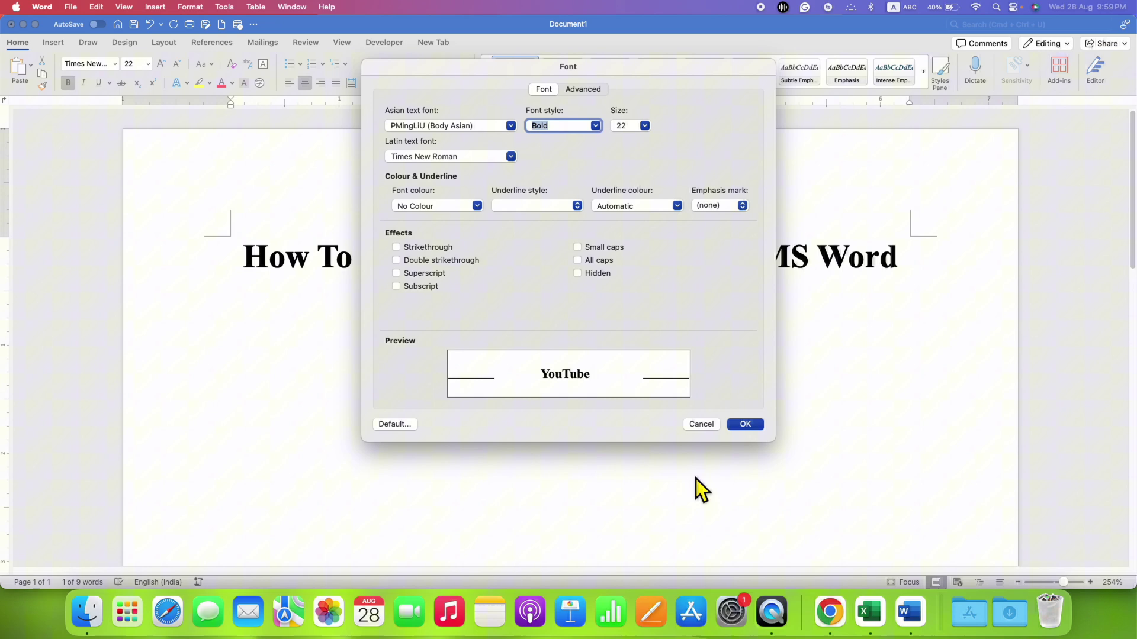
left_click_drag(473, 79, 786, 160)
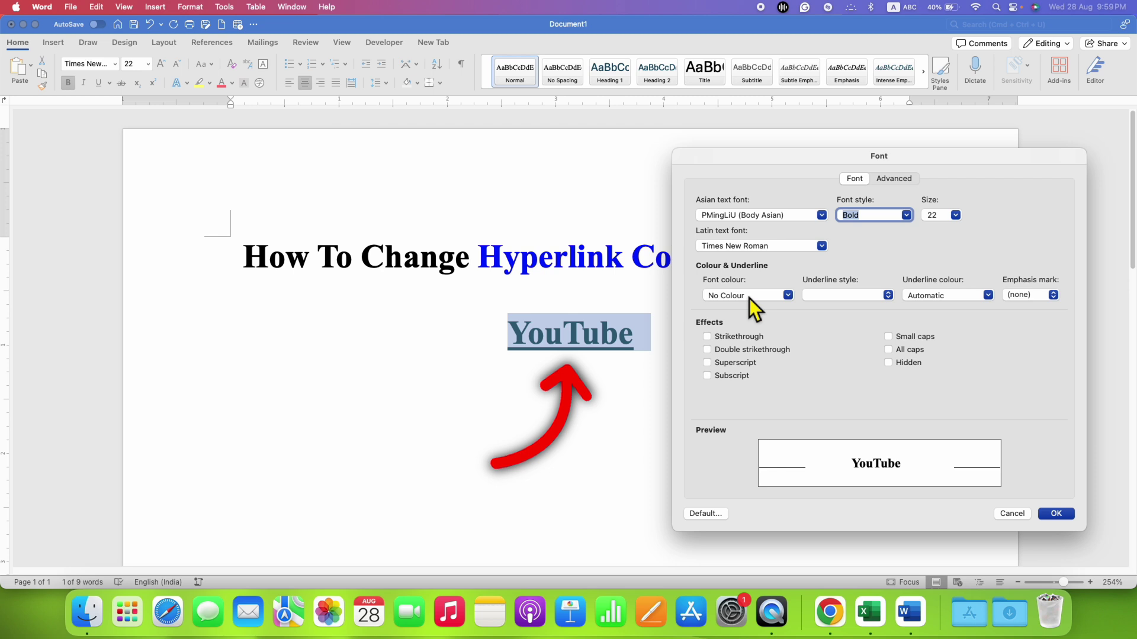
left_click(749, 295)
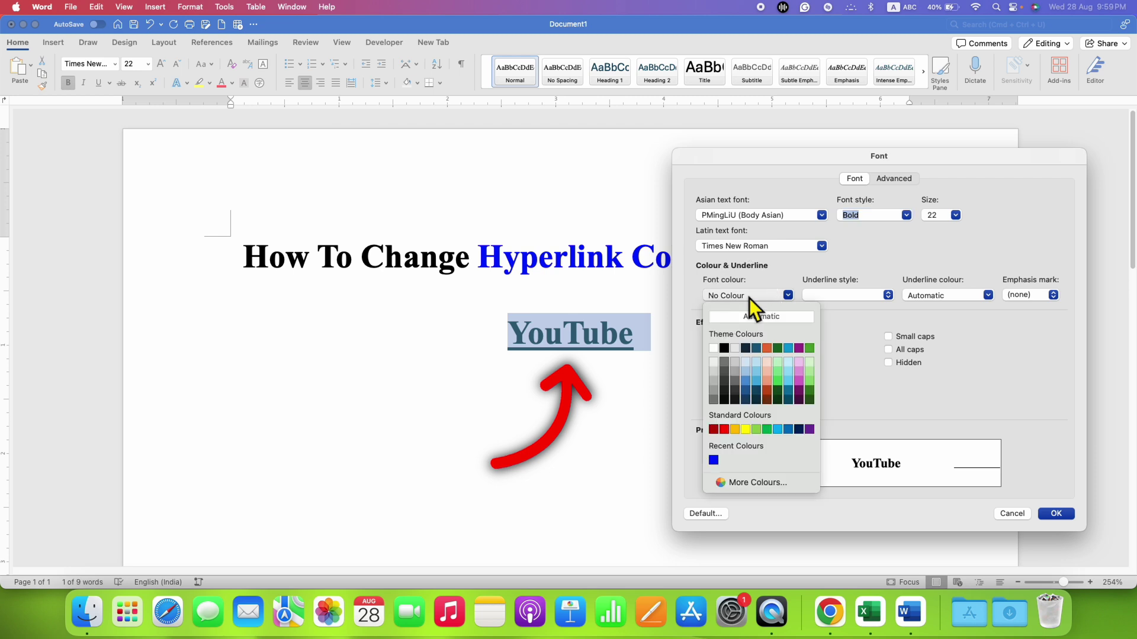
left_click(714, 461)
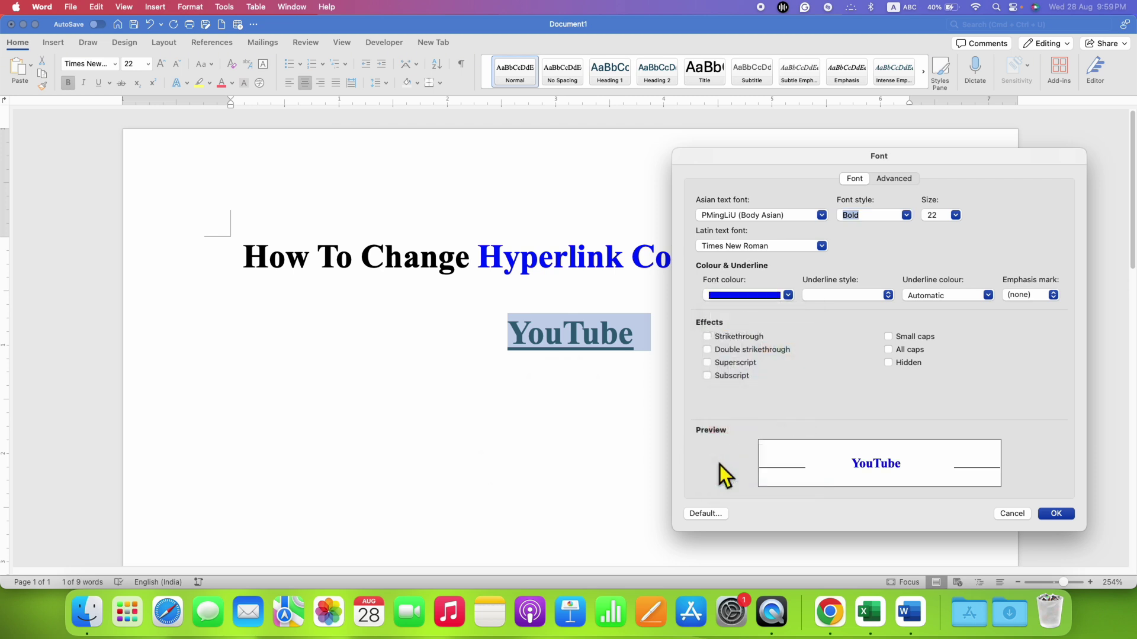
left_click(1055, 513)
left_click(664, 353)
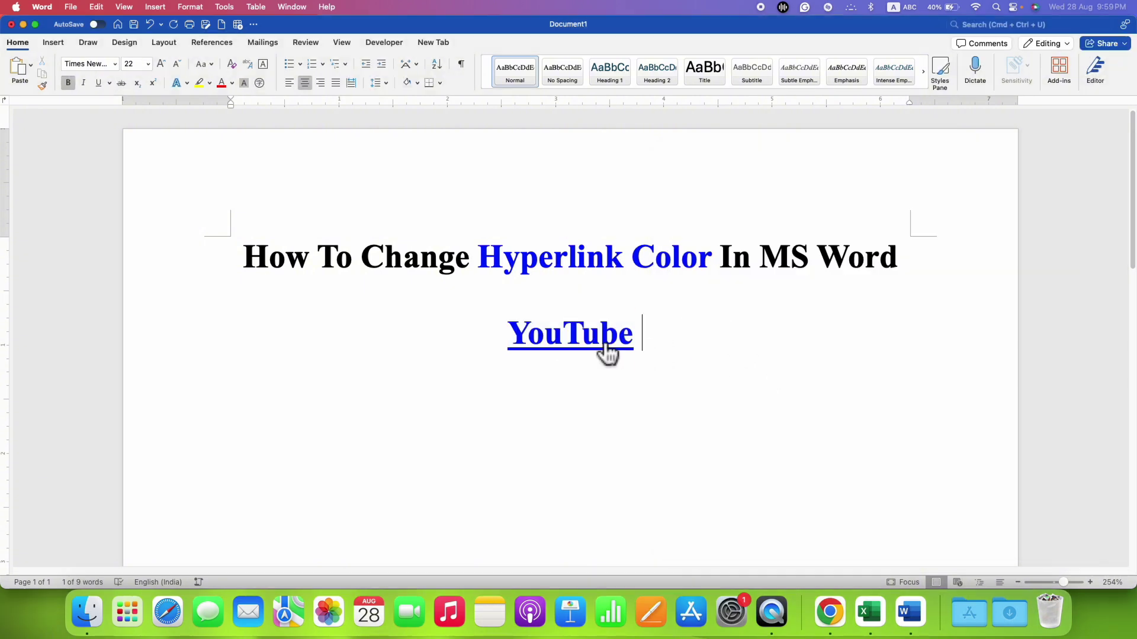
left_click_drag(649, 333, 524, 336)
Apply a dashed underline style with red underline colour to YouTube in the Font dialog.
right_click(560, 335)
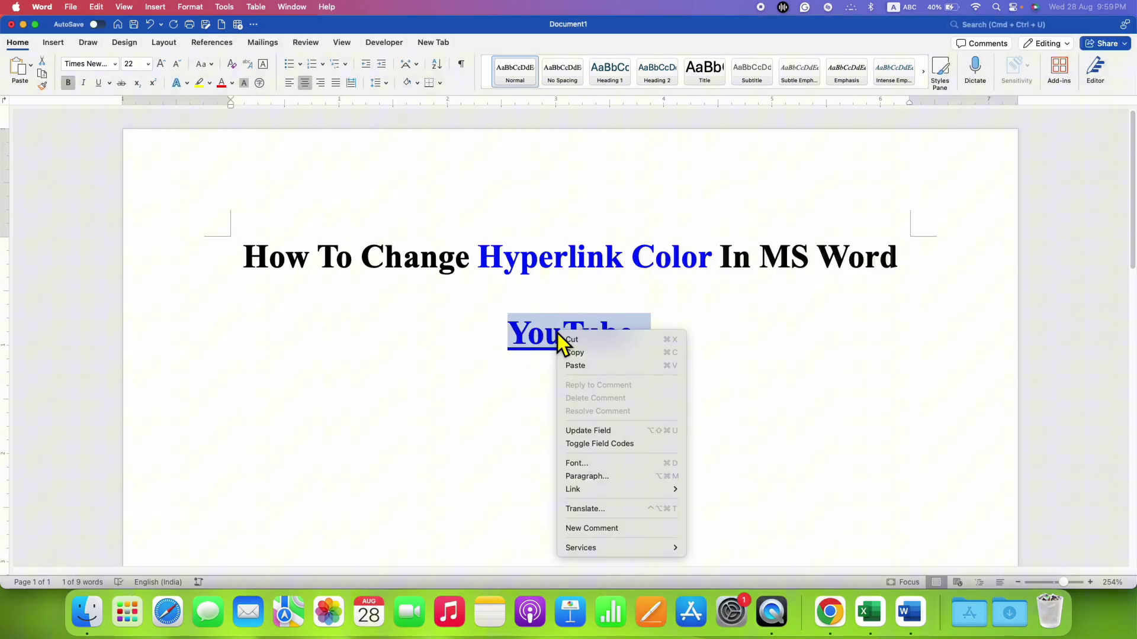
left_click(666, 464)
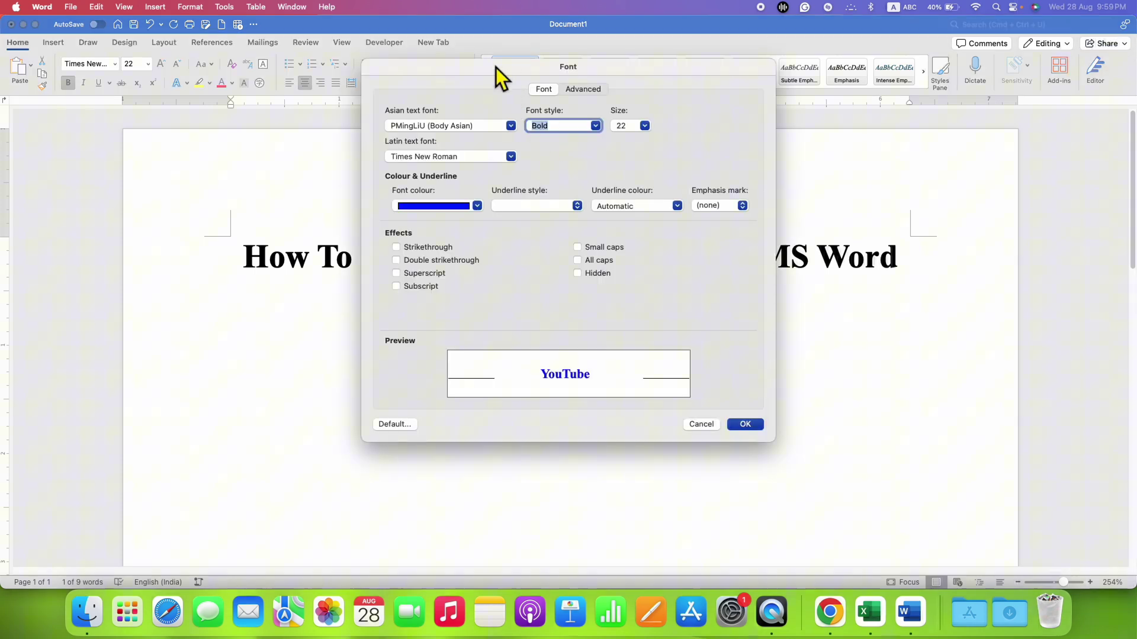
left_click_drag(496, 68, 797, 135)
left_click(843, 275)
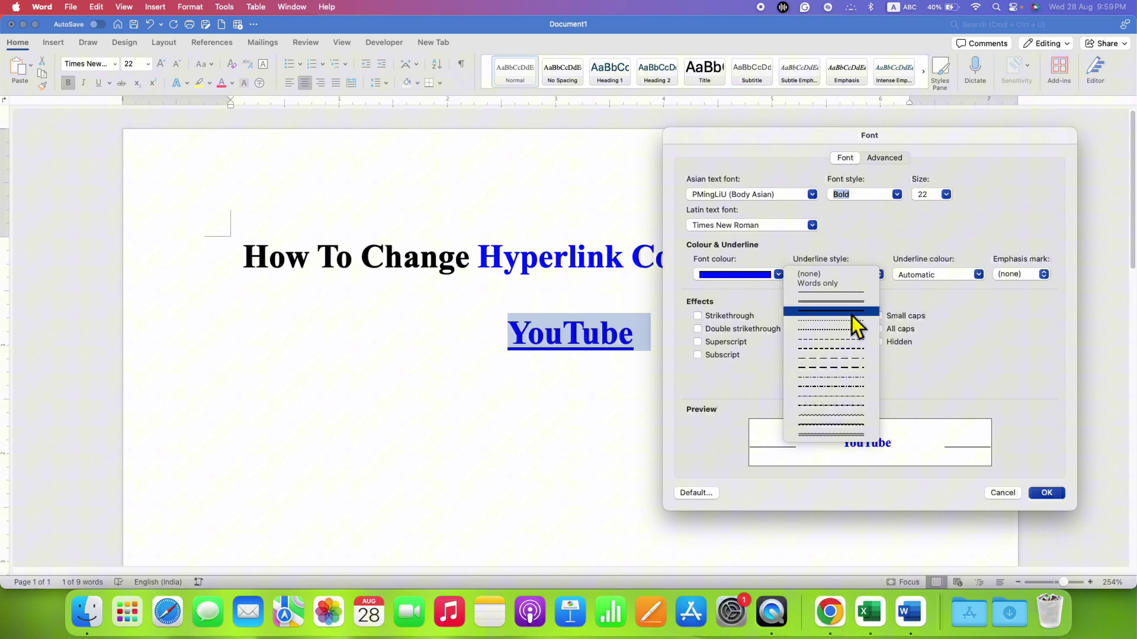
left_click(836, 349)
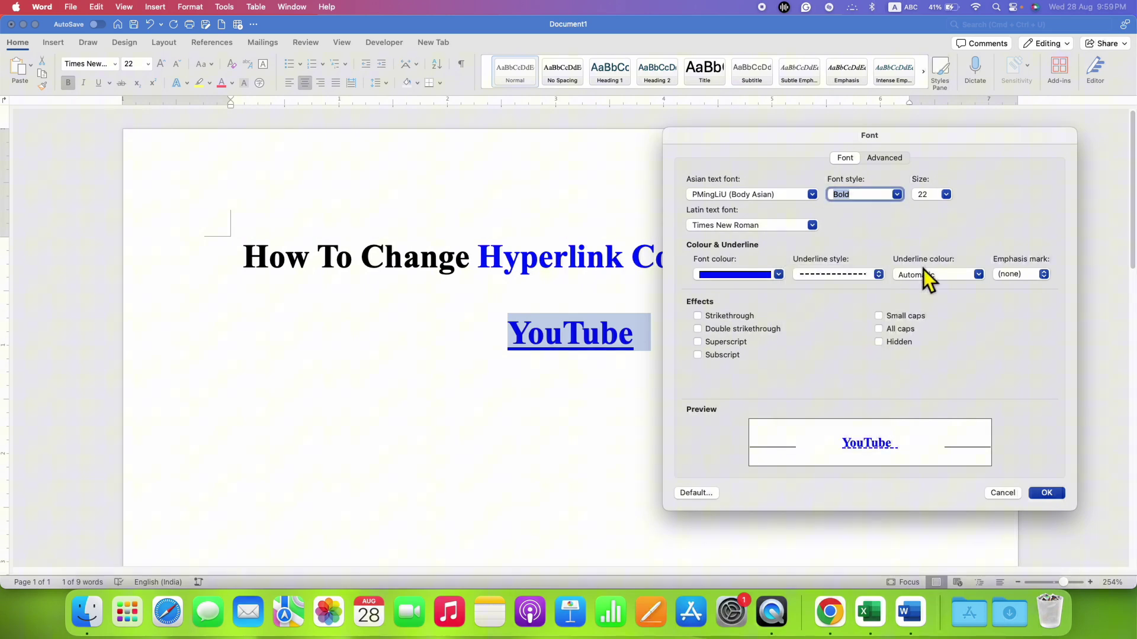
left_click(941, 276)
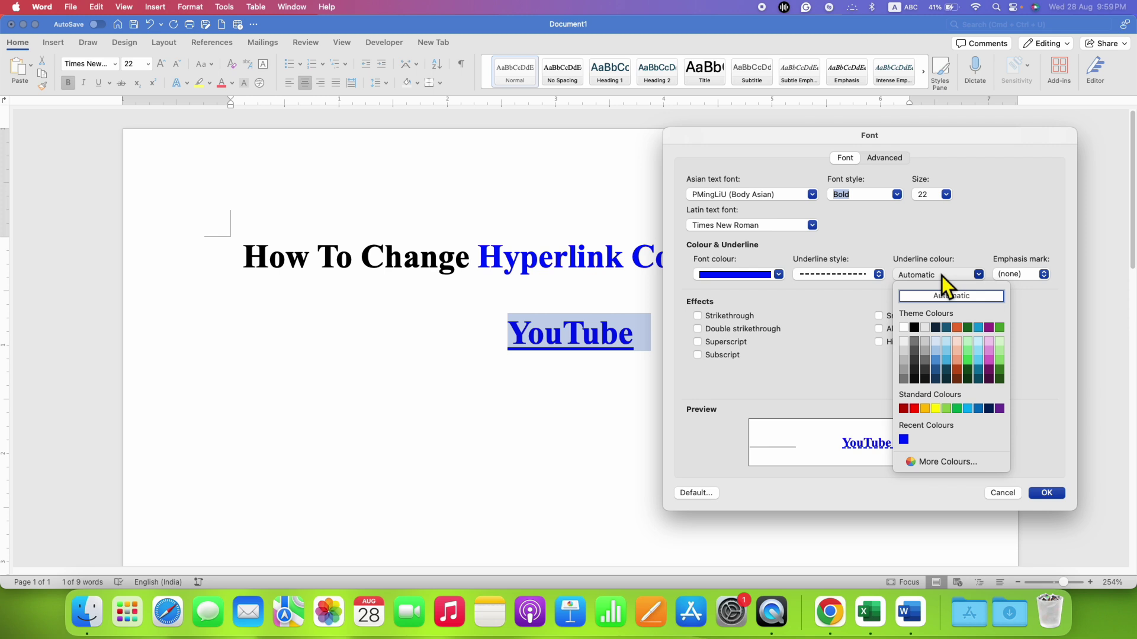
left_click(915, 408)
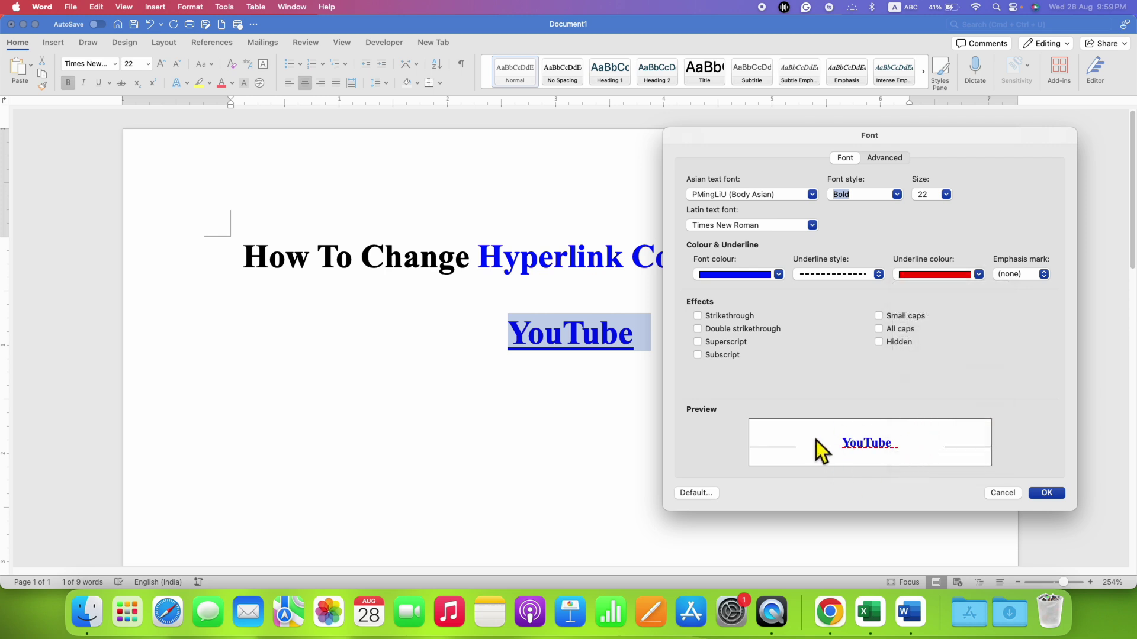
left_click(1046, 492)
Reselect YouTube and change its text to the red standard colour from the Home ribbon.
left_click(749, 355)
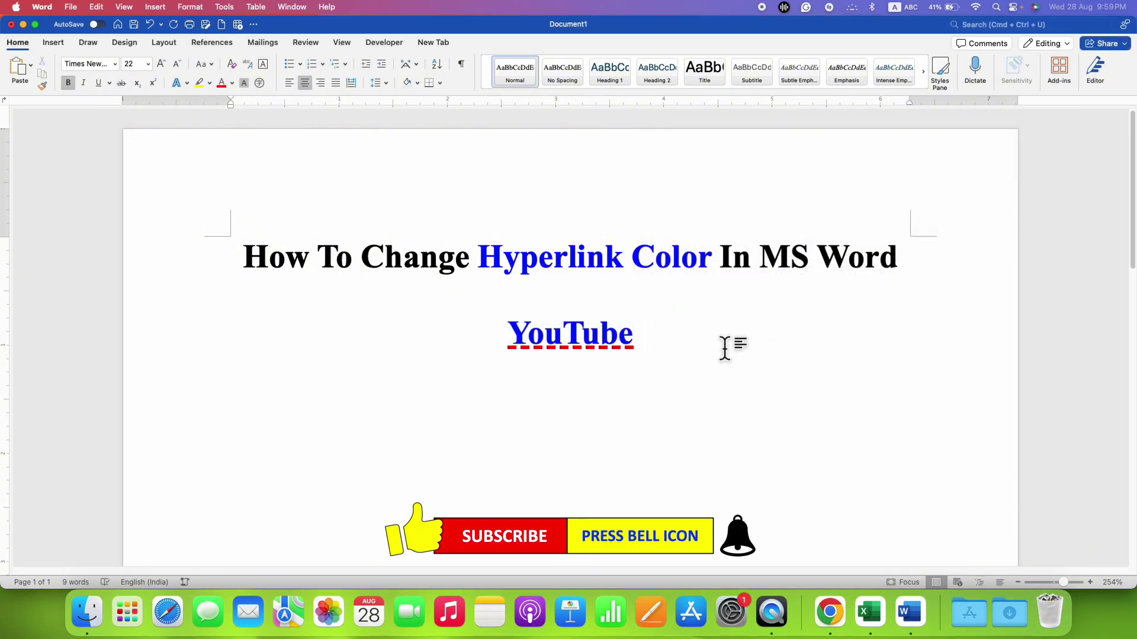
left_click_drag(661, 344, 495, 336)
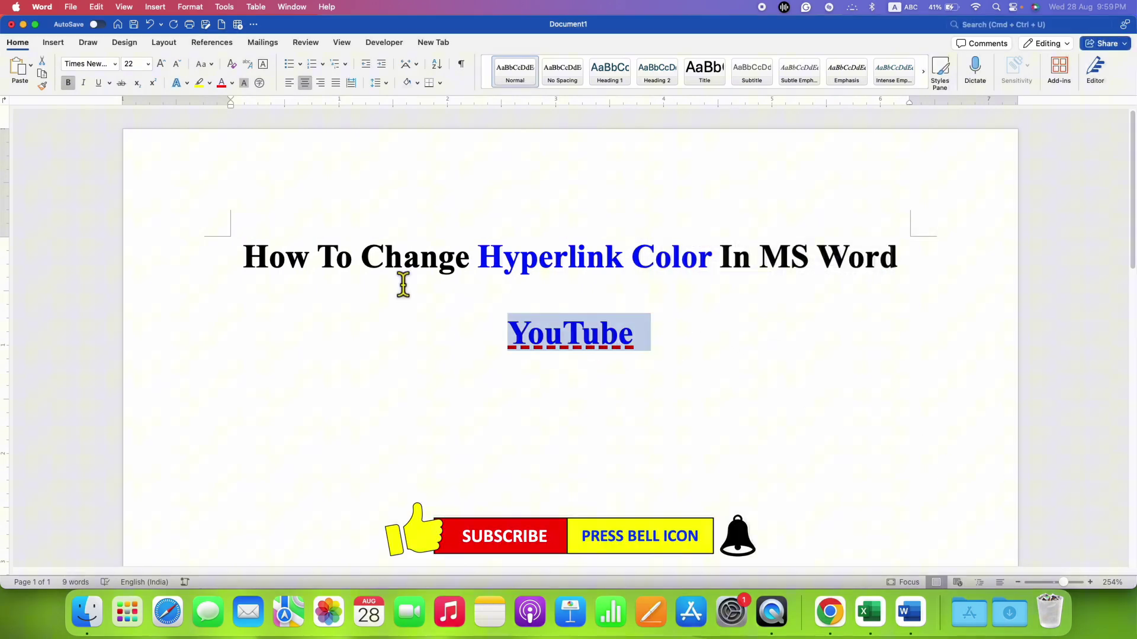
left_click(232, 84)
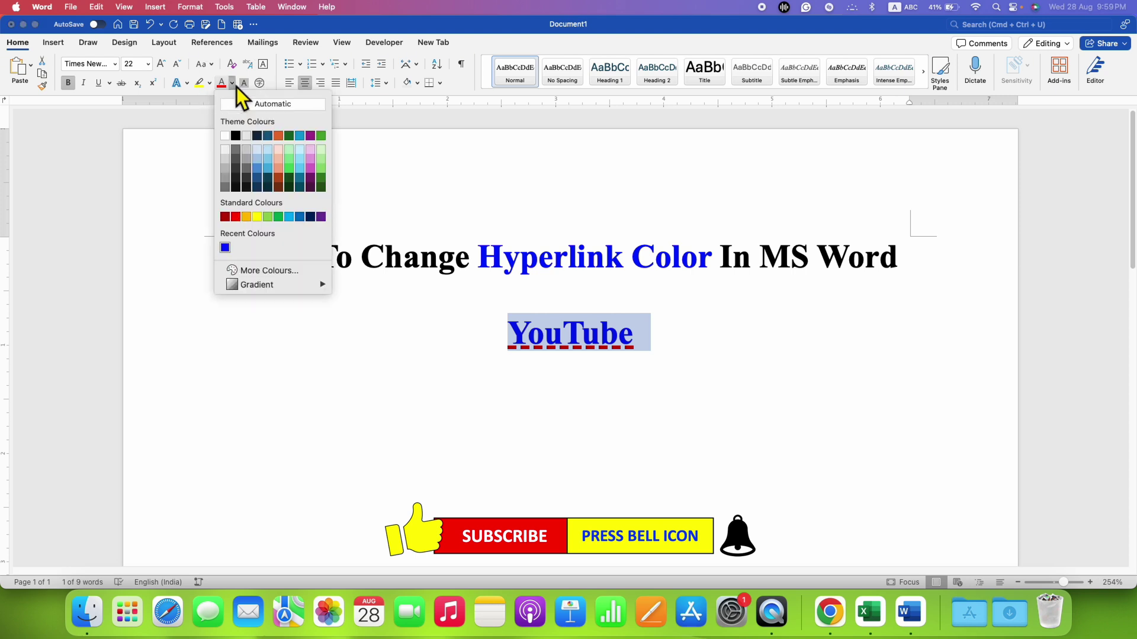
left_click(225, 216)
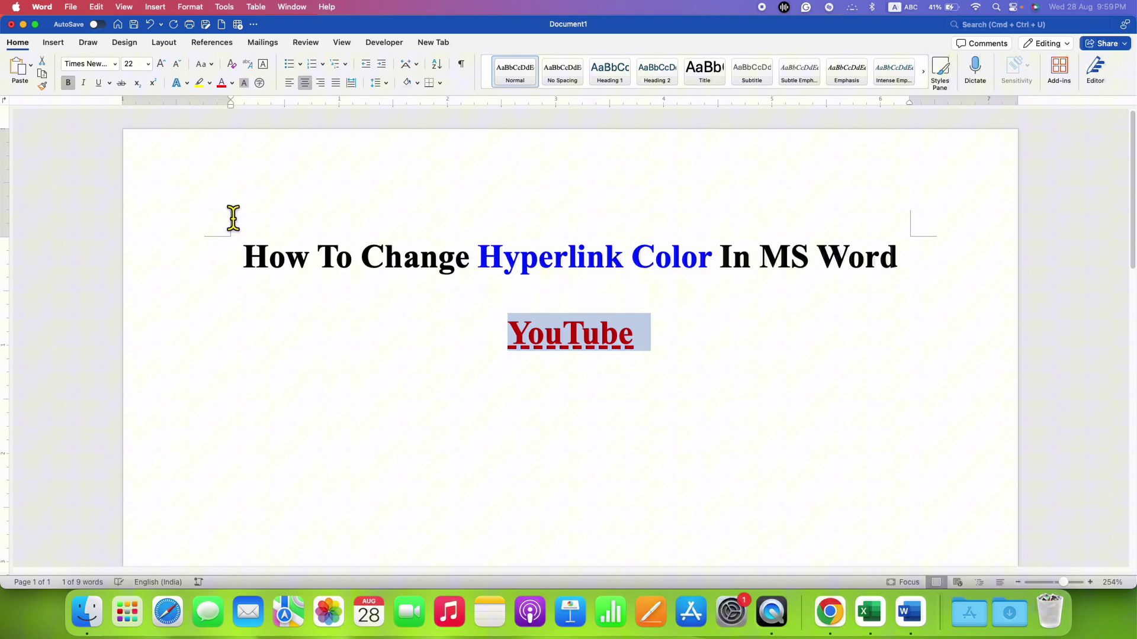
Switch the YouTube underline from dashed to solid via the ribbon's Underline menu, then deselect.
left_click(109, 82)
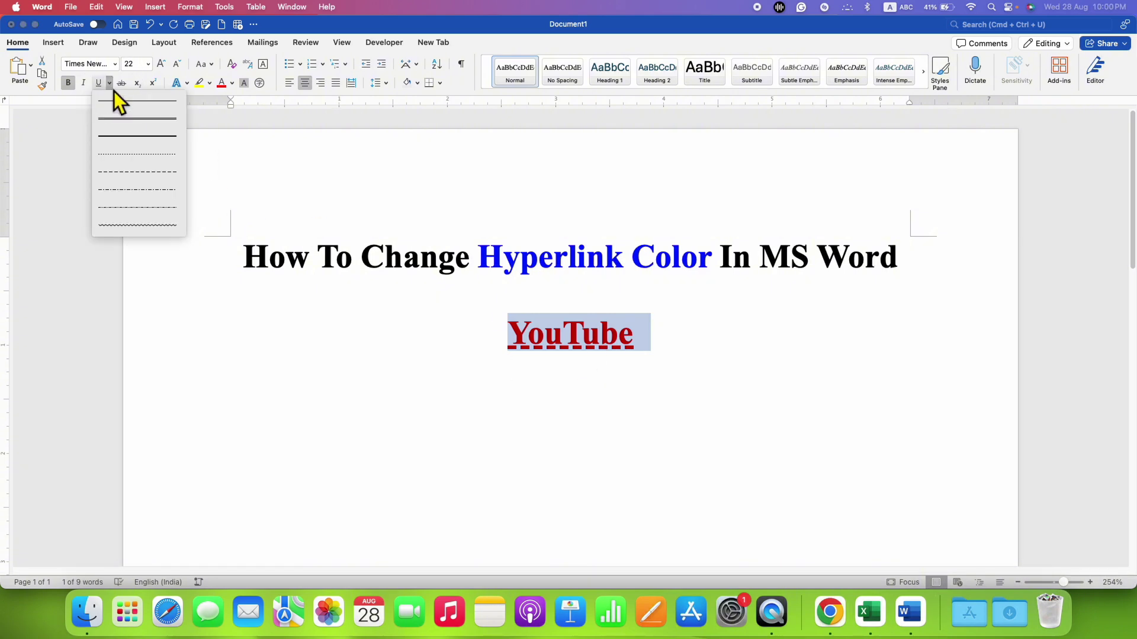
left_click(121, 142)
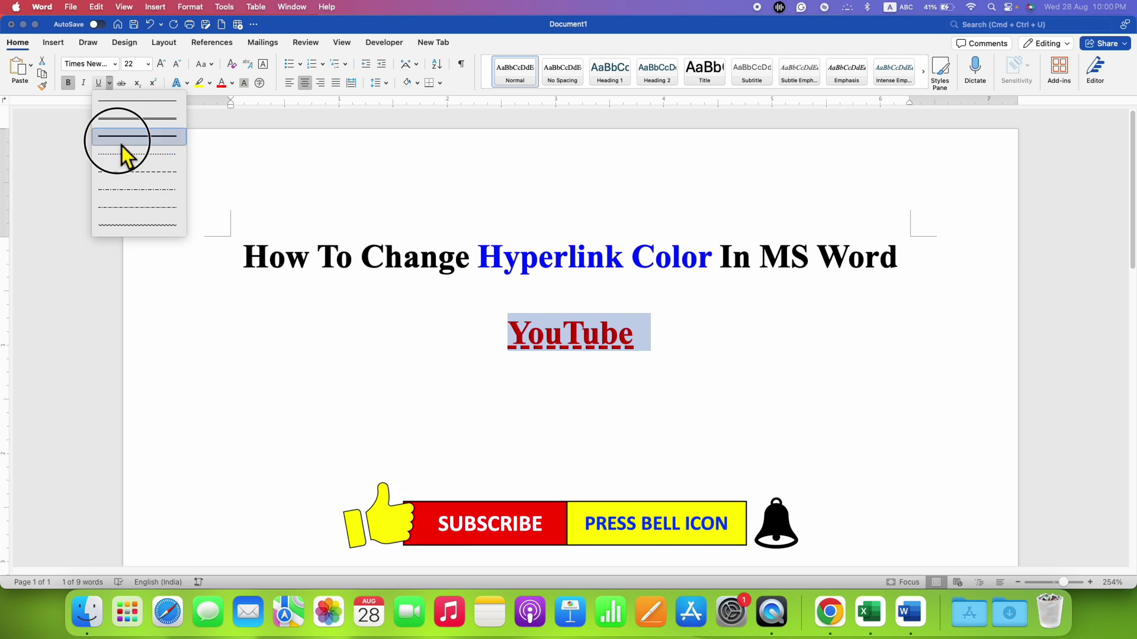
left_click(830, 441)
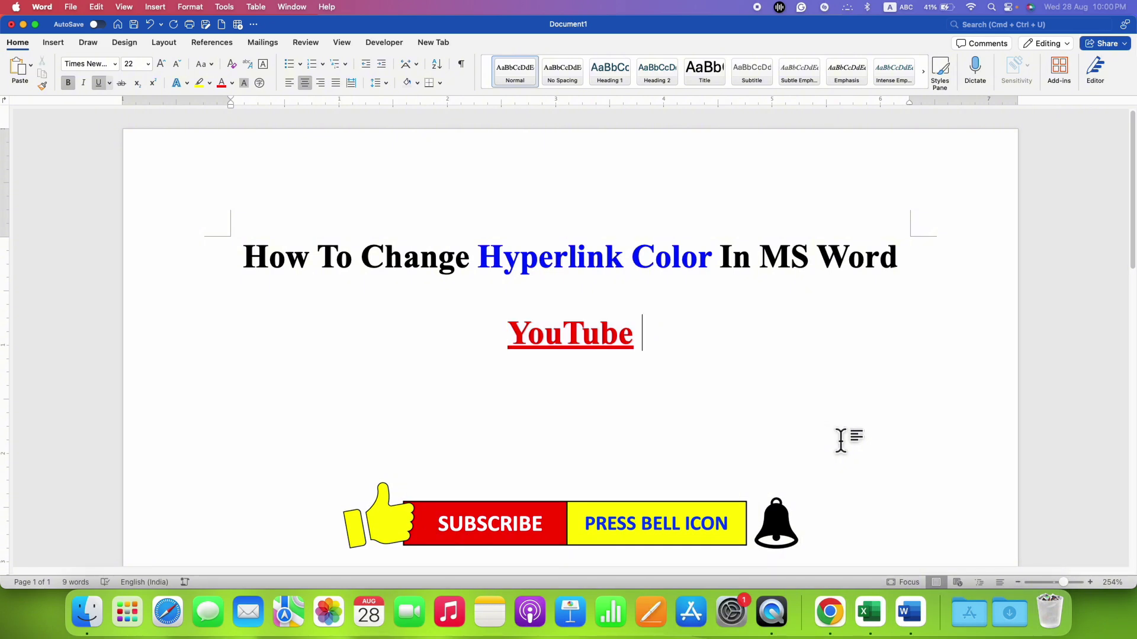